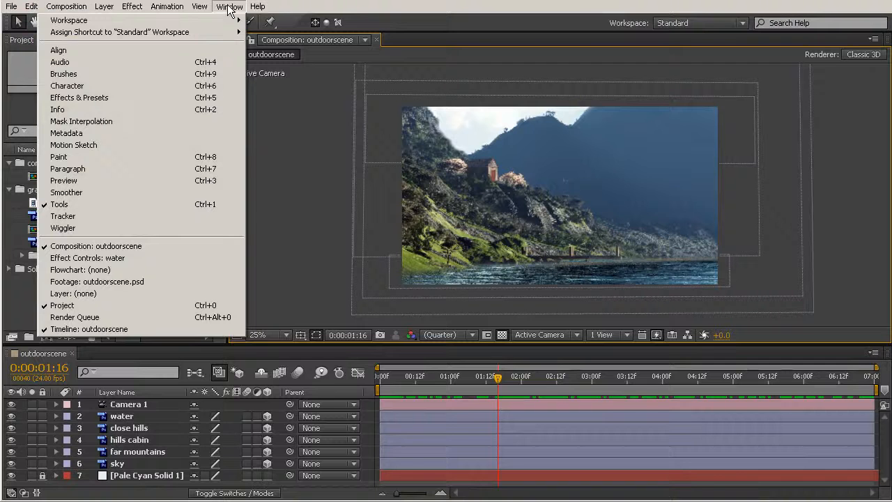
Find the Liquify effect in the effects library and apply it to the water layer.
left_click(78, 98)
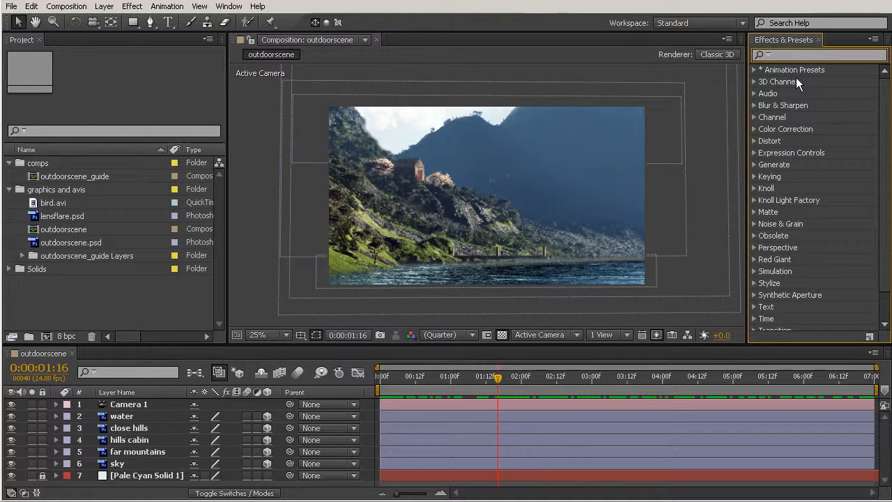
type("liqui")
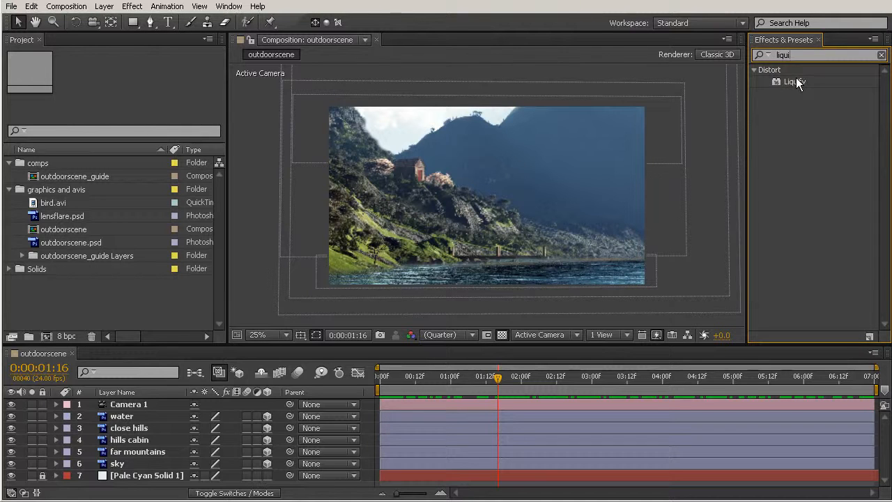
left_click(807, 83)
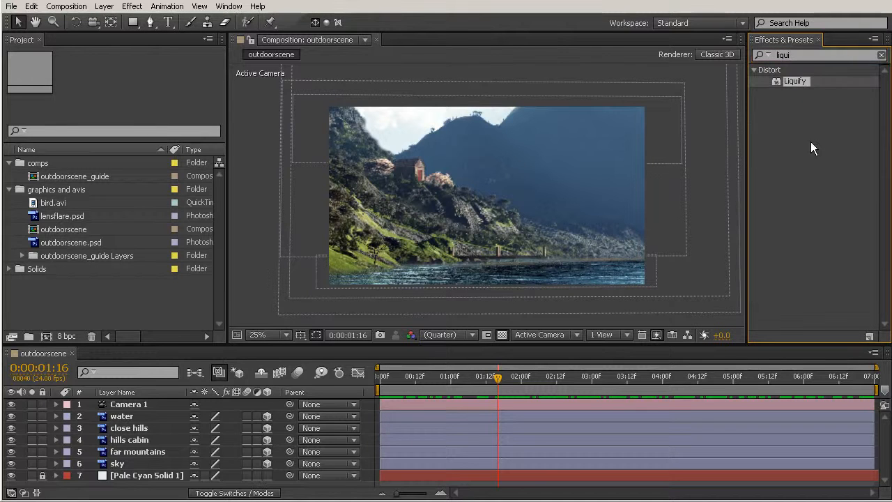
left_click(797, 81)
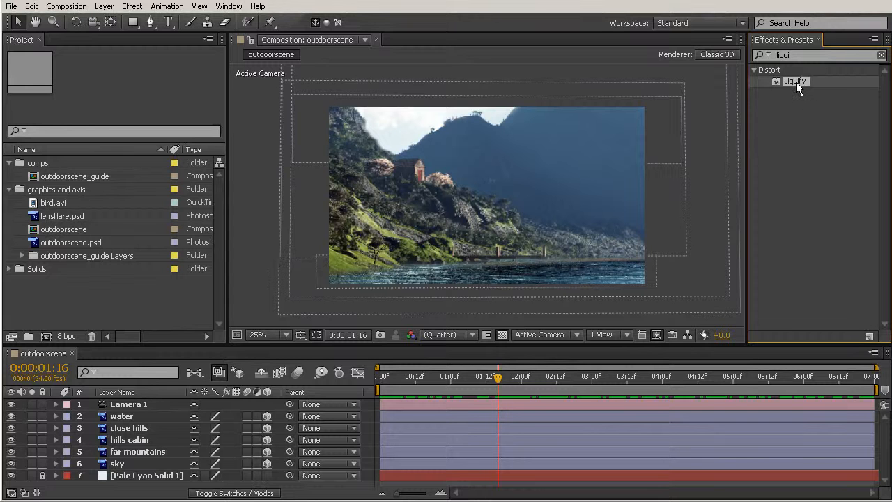
mouse_move(794, 81)
left_mouse_down()
mouse_move(782, 179)
mouse_move(399, 383)
mouse_move(123, 417)
left_mouse_up()
Start keyframing the water layer's Liquify Distortion Mesh at 0:00:00:00.
left_click_drag(505, 390, 378, 384)
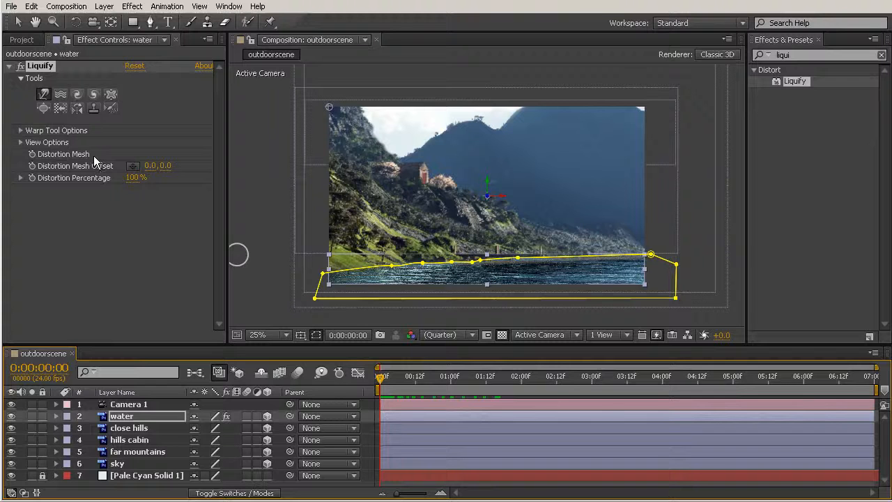
left_click(33, 154)
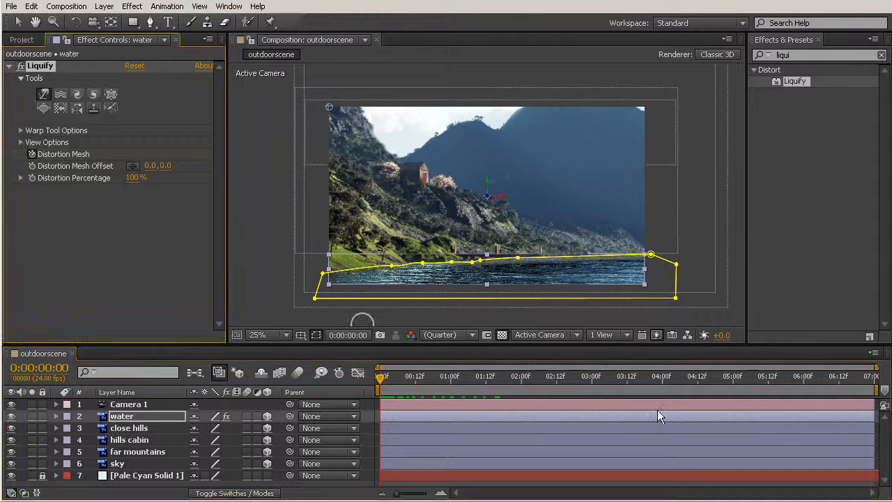
Distort the water surface at 0:00:01:11 with Liquify Warp strokes running across the water layer.
left_click_drag(382, 385, 449, 387)
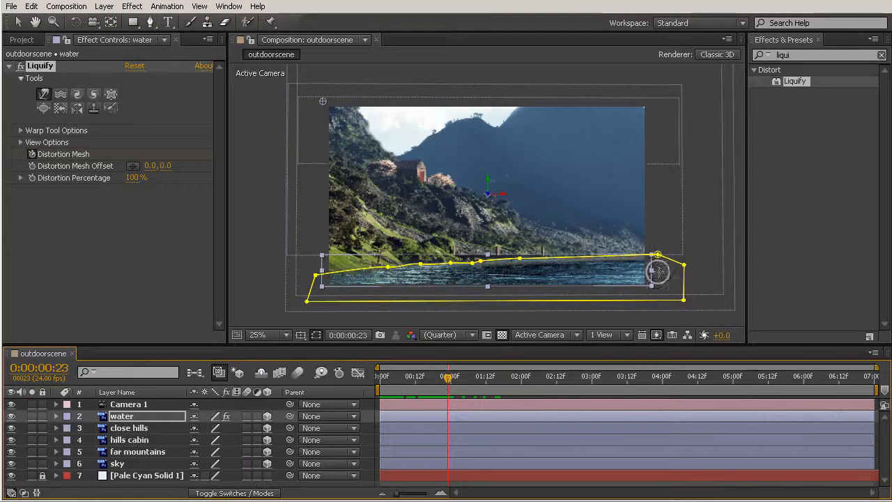
left_click_drag(458, 378, 481, 408)
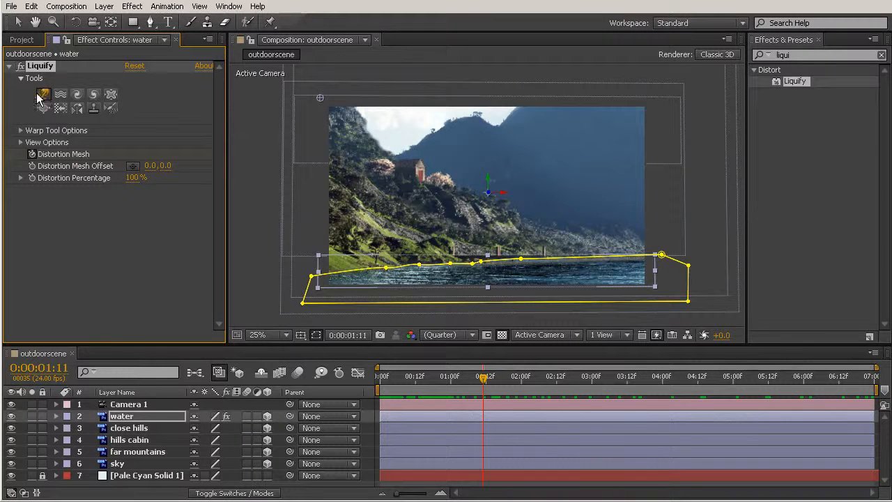
mouse_move(314, 286)
left_mouse_down()
mouse_move(506, 277)
mouse_move(493, 275)
left_mouse_up()
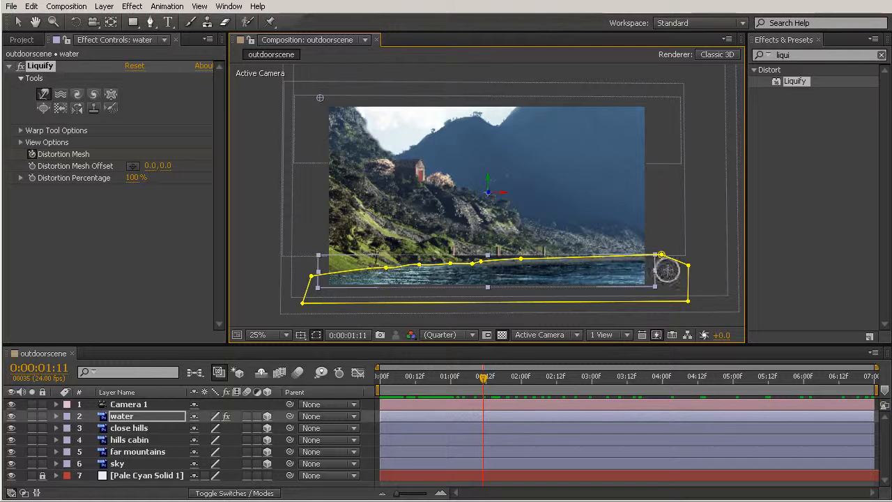
key("period")
key("h")
left_click_drag(513, 243, 441, 229)
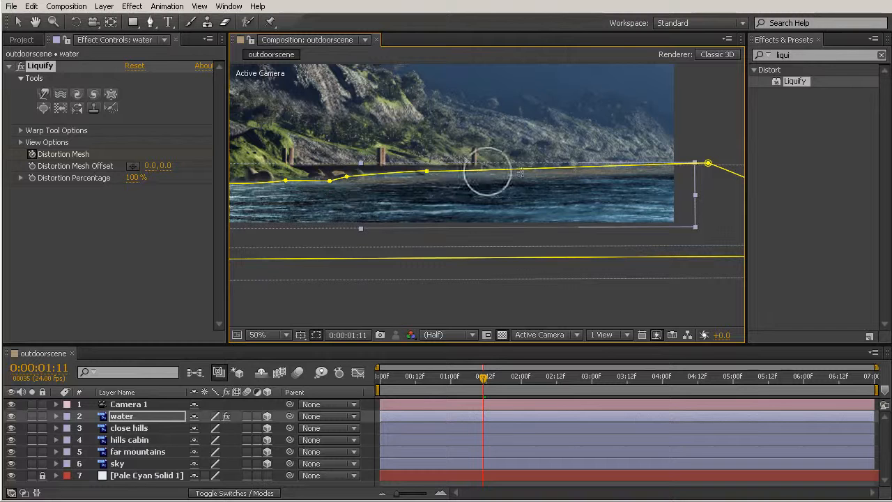
left_click_drag(314, 215, 590, 219)
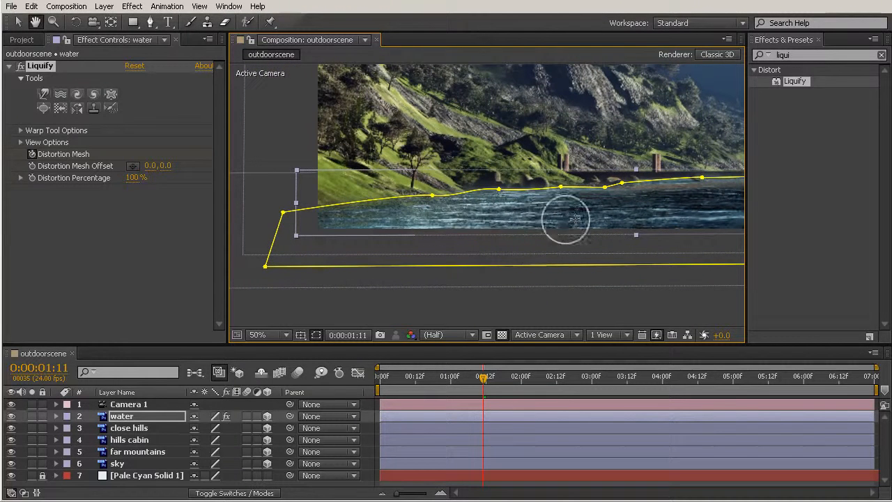
Reveal the water layer's keyframes and move the second Distortion Mesh keyframe to 0:00:06:23.
left_click(459, 415)
left_click_drag(422, 381, 345, 398)
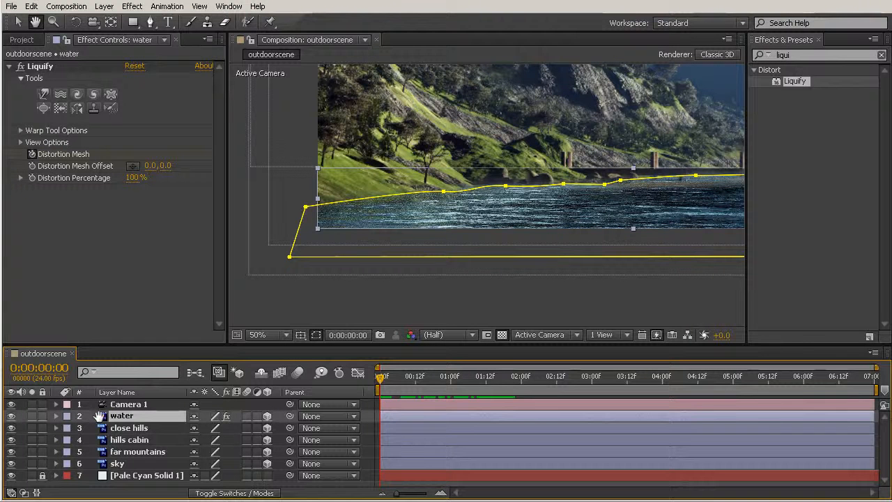
key("u")
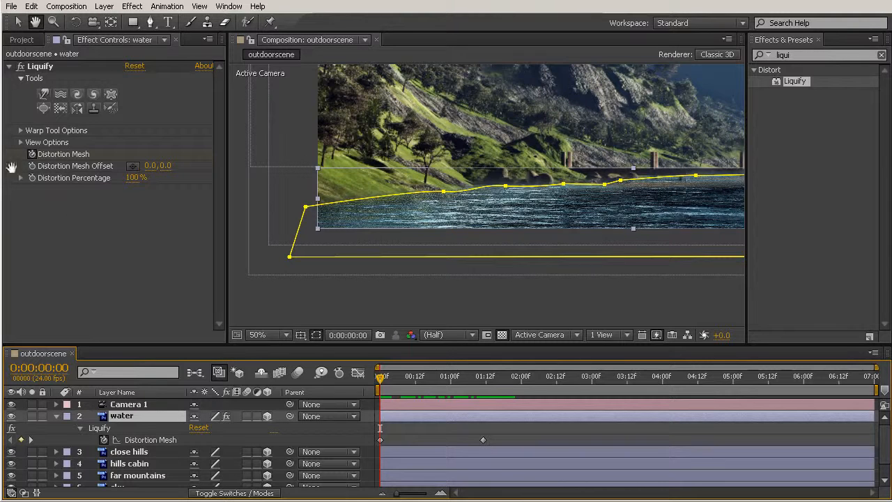
left_click(44, 94)
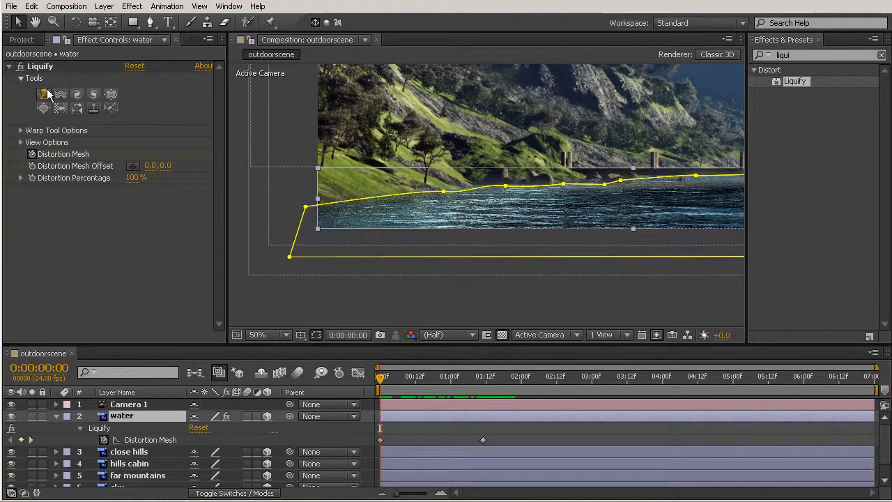
left_click_drag(484, 438, 857, 479)
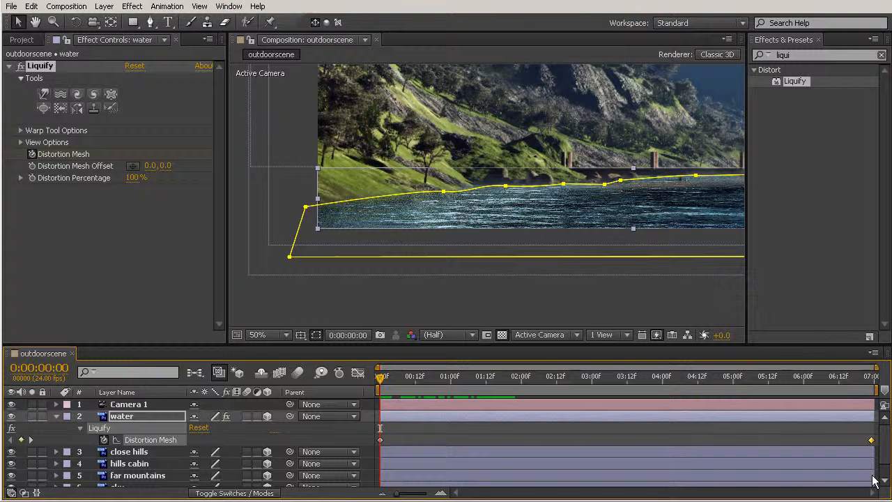
Run a RAM preview of the full composition to check the water's movement.
left_click(879, 377)
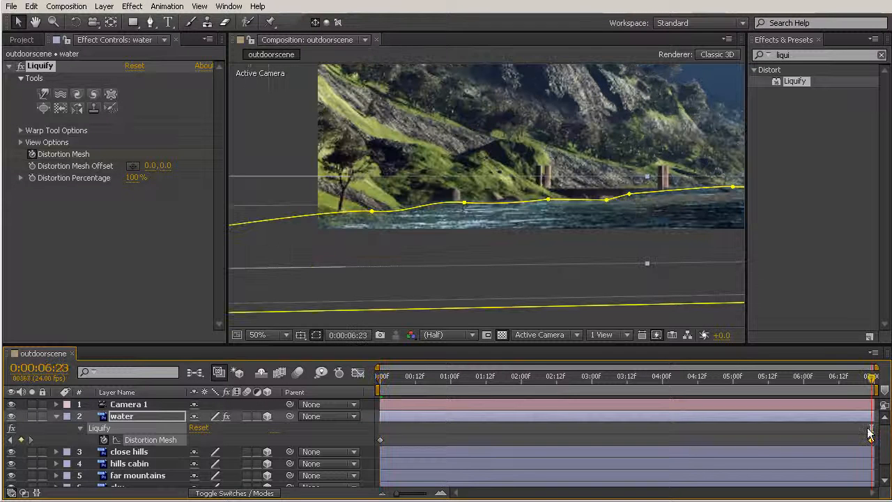
scroll(573, 196, "down", 1)
left_click_drag(627, 170, 559, 235)
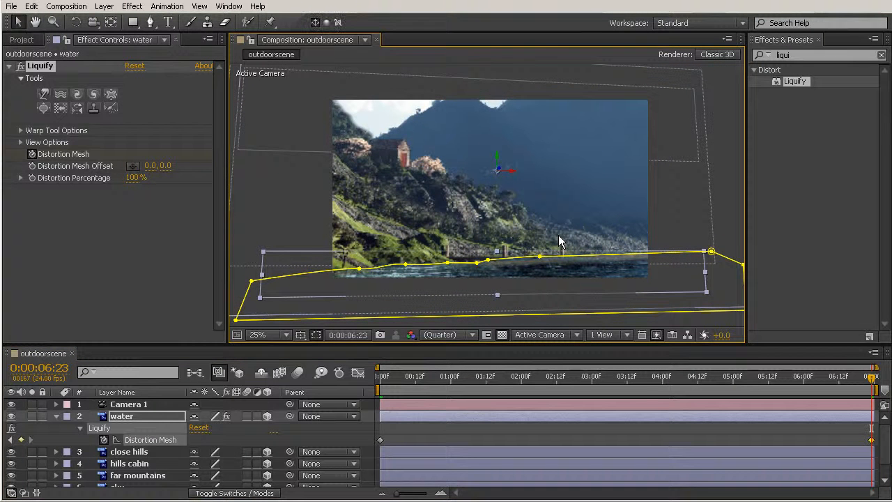
key("KP_0")
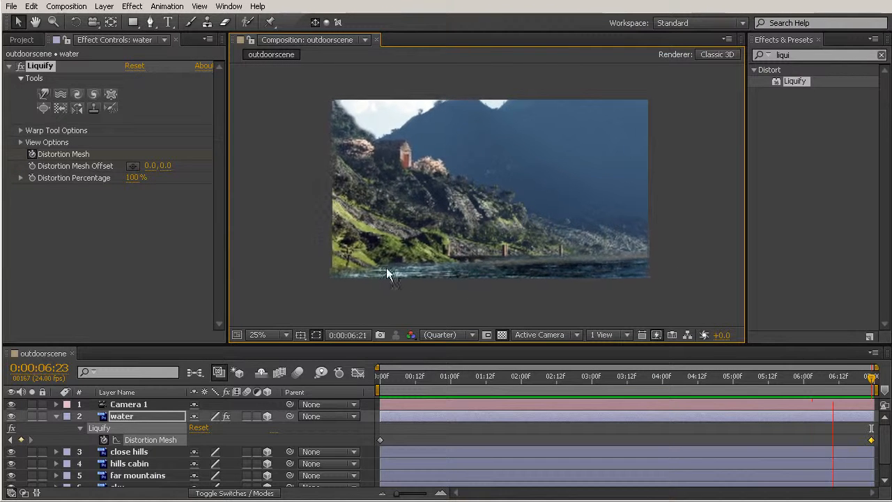
key("space")
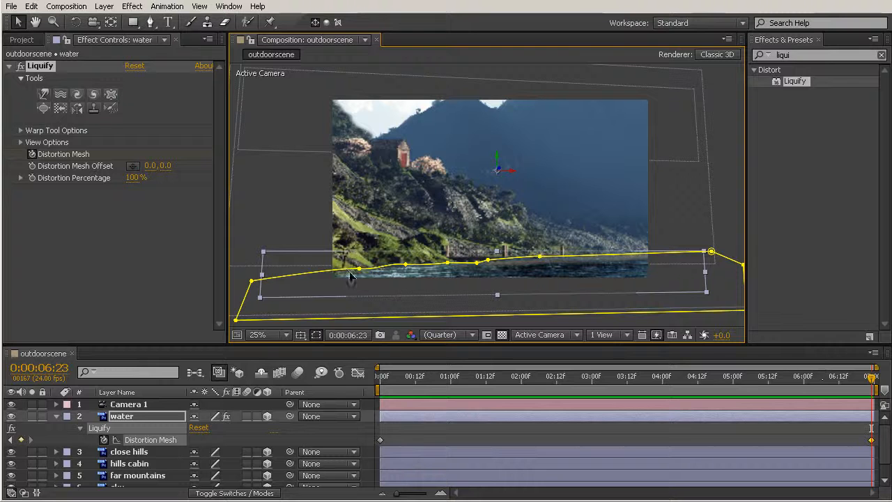
Move the second Distortion Mesh keyframe to 0:00:01:05 and set the current time to that keyframe.
left_click_drag(755, 440, 465, 440)
left_click(462, 382)
left_click_drag(463, 383, 465, 385)
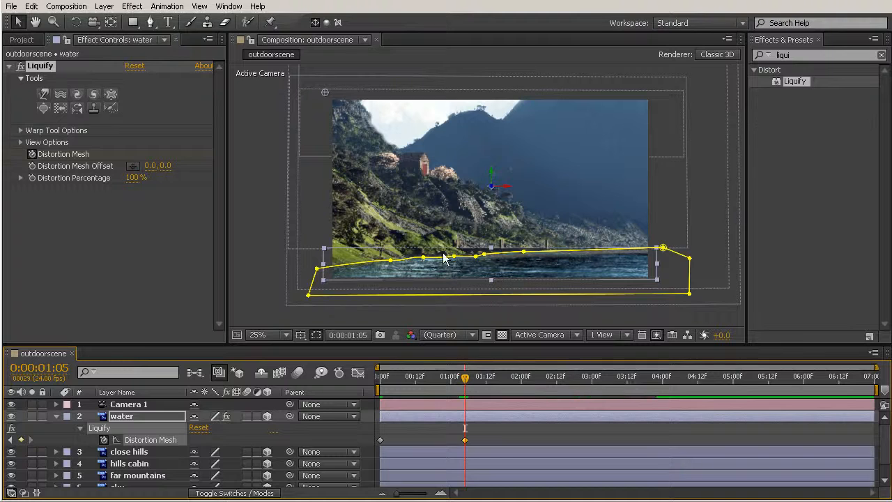
Add more Liquify Warp strokes along the whole width of the water at the 0:00:01:05 keyframe.
scroll(442, 262, "up", 2)
left_click_drag(513, 223, 596, 159)
left_click(43, 94)
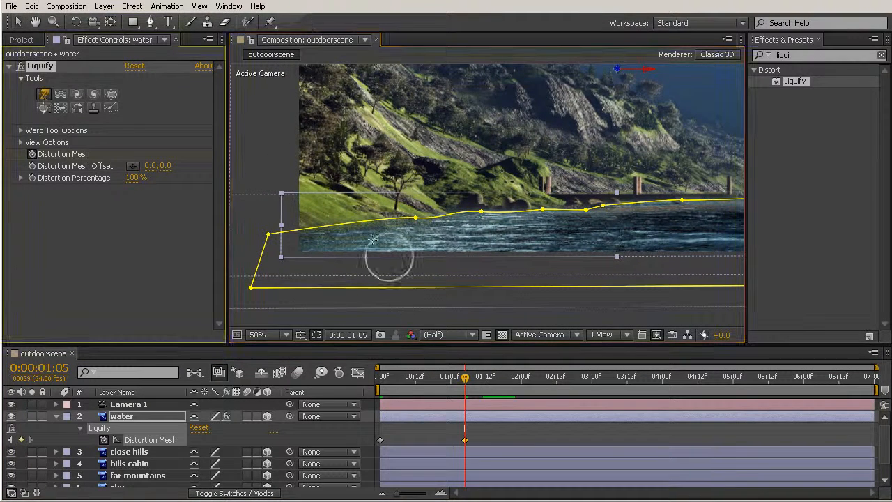
mouse_move(337, 243)
left_mouse_down()
mouse_move(437, 223)
mouse_move(662, 209)
left_mouse_up()
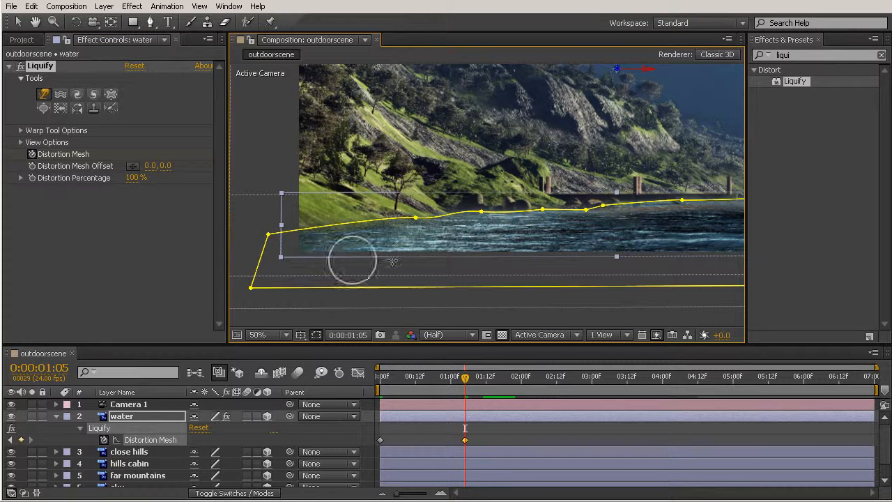
key("h")
left_click_drag(683, 259, 249, 272)
mouse_move(398, 273)
left_mouse_down()
mouse_move(546, 269)
mouse_move(342, 254)
left_mouse_up()
key("space")
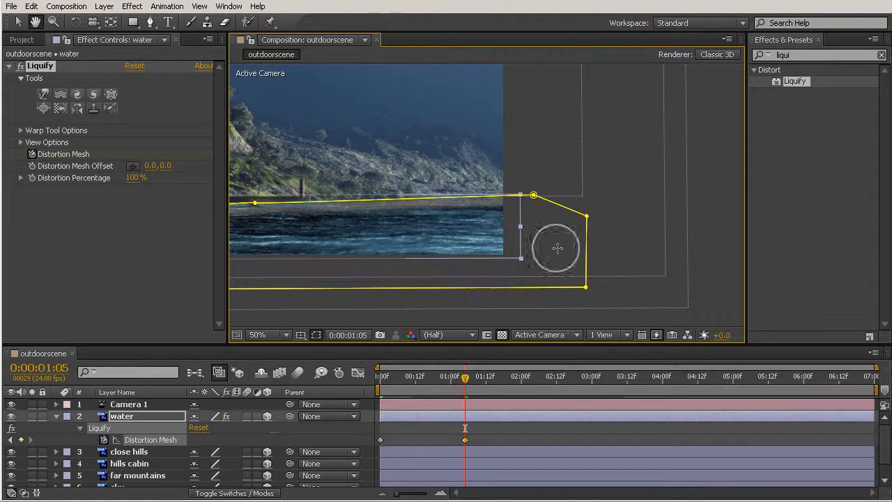
key("space")
left_click_drag(389, 273, 612, 260)
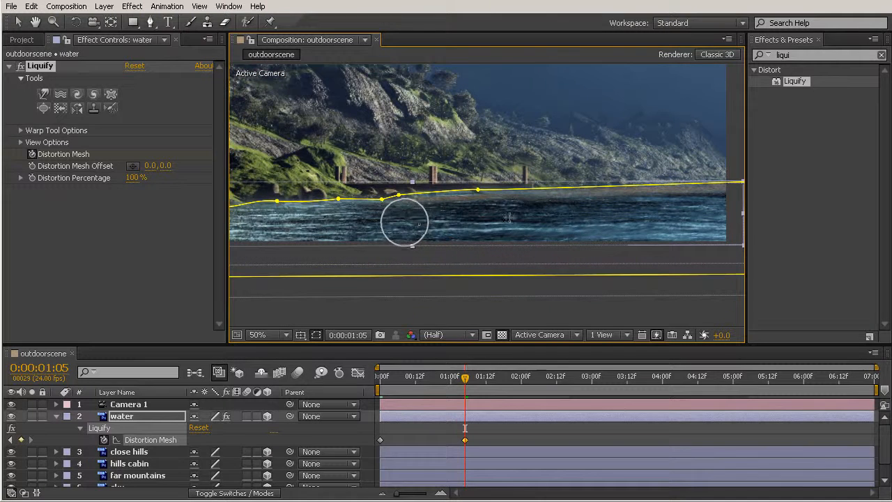
key("space")
left_click_drag(522, 246, 390, 244)
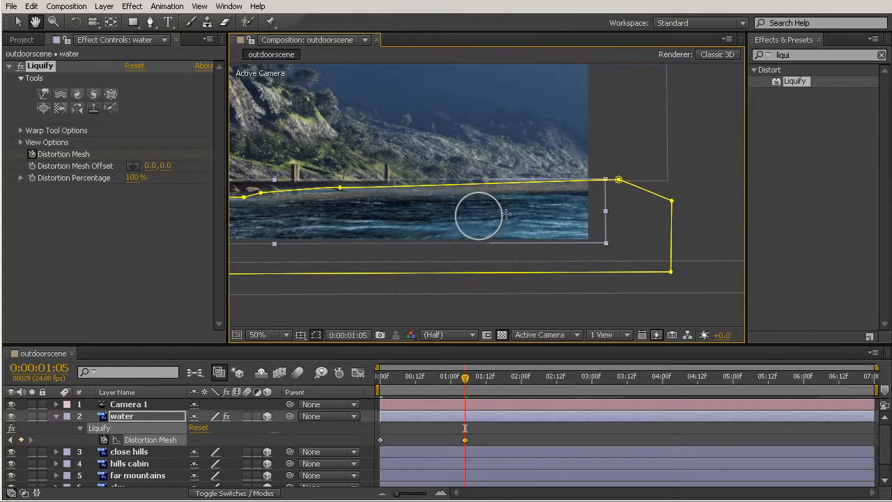
Move the second Distortion Mesh keyframe to the end of the water layer and preview the water close up at 50% magnification.
left_click_drag(465, 442, 821, 440)
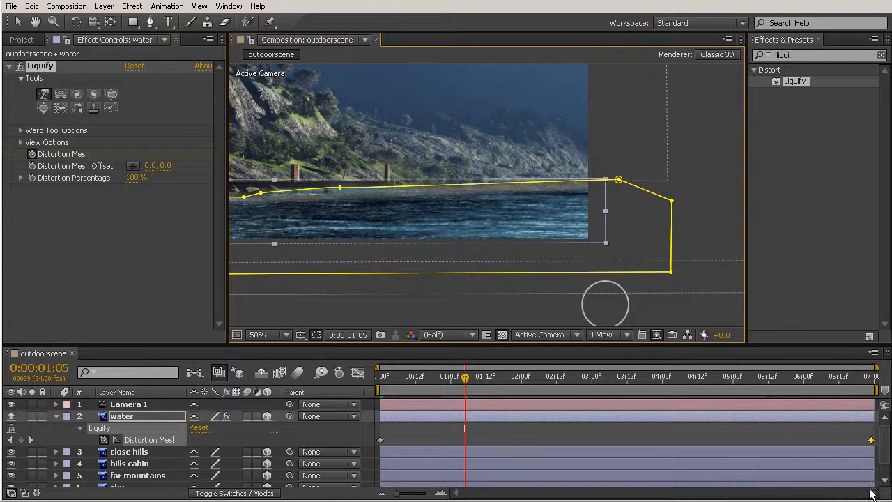
scroll(458, 213, "down", 3)
left_click_drag(418, 185, 468, 232)
scroll(467, 232, "up", 3)
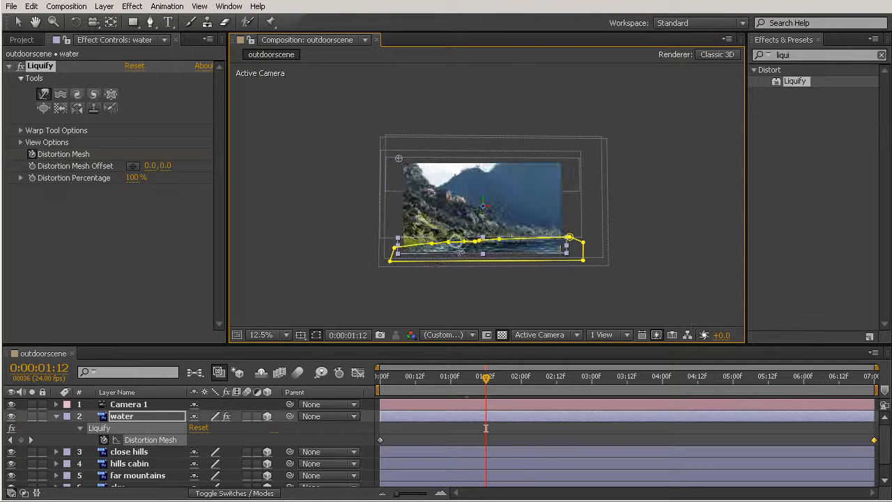
left_click(261, 335)
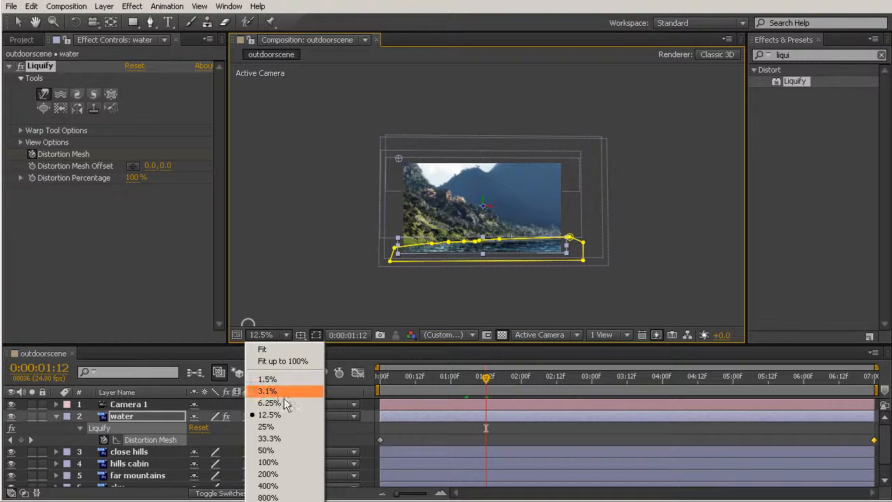
left_click(278, 452)
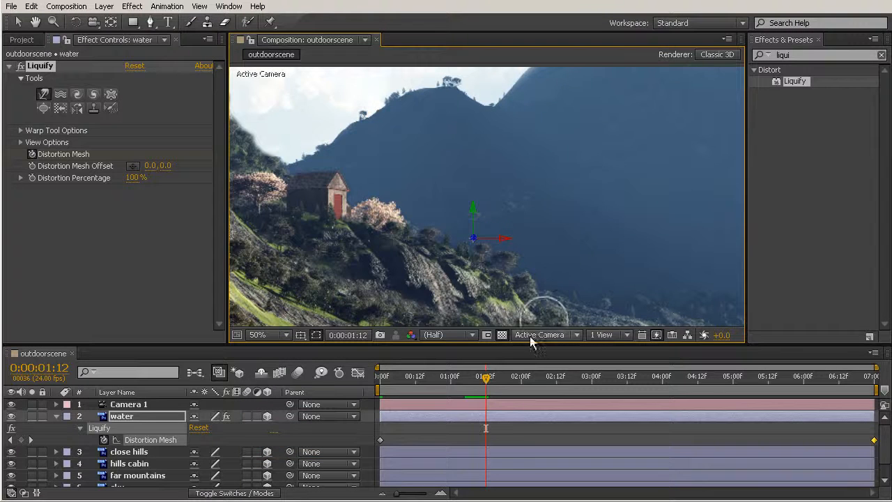
left_click_drag(494, 282, 523, 153)
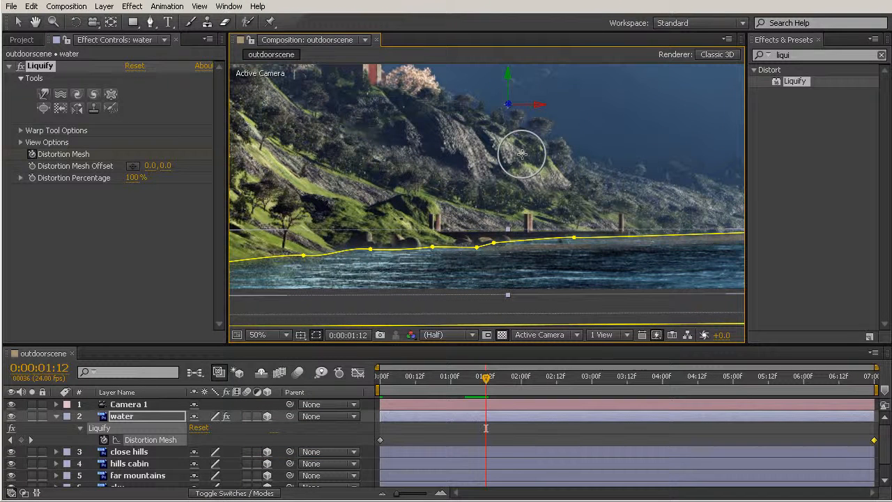
key("KP_0")
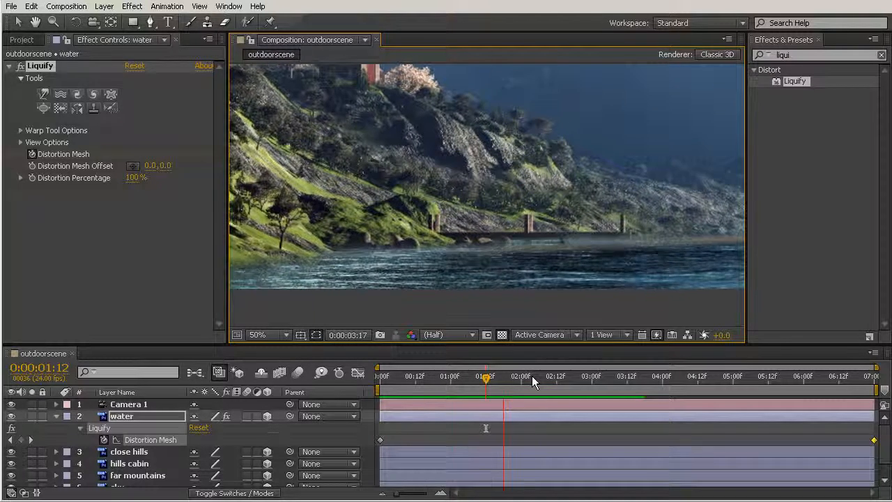
key("space")
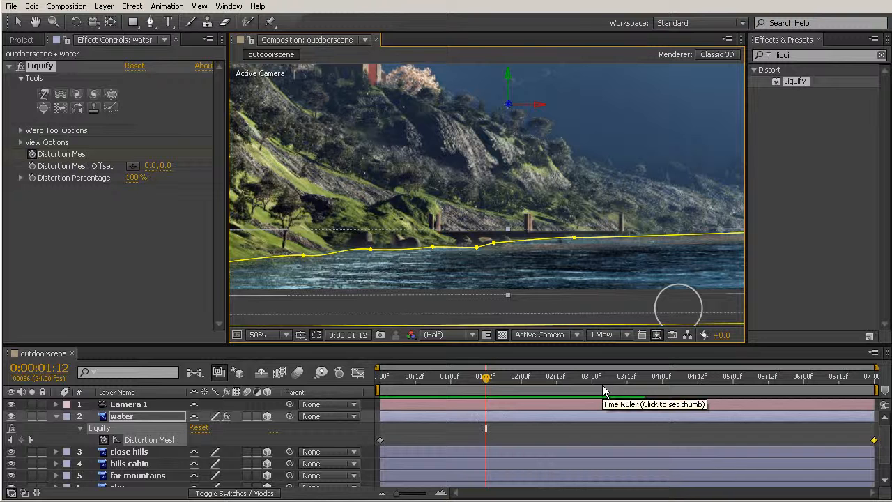